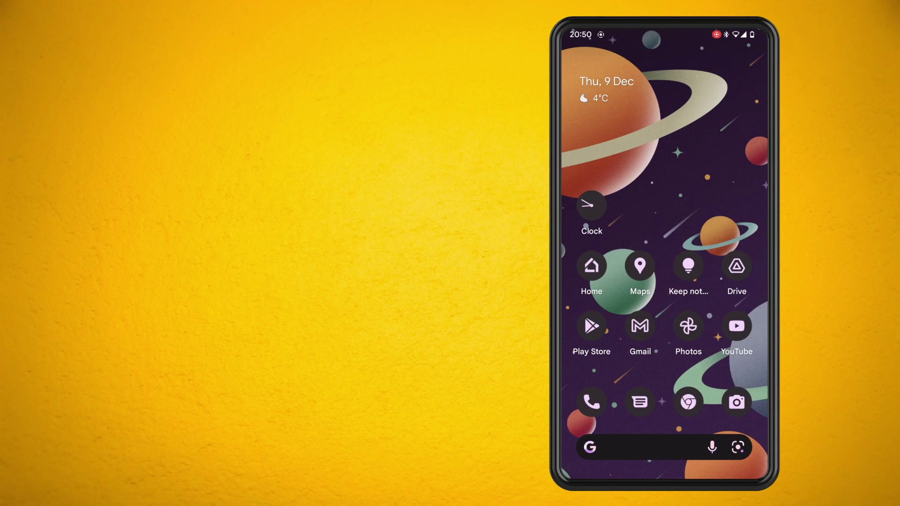
- Launch Gmail, dismiss the welcome tour, and open Settings from the menu
{"action": "left_click", "coordinate": [640, 325]}
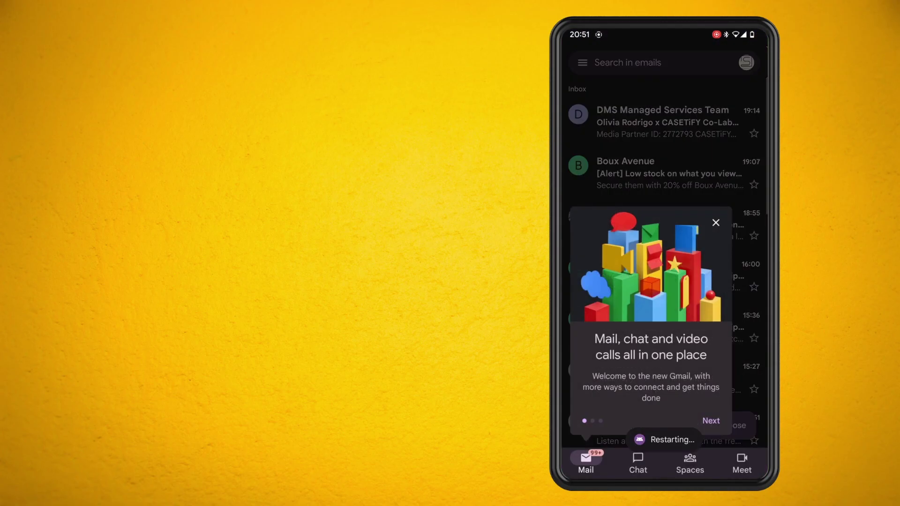
{"action": "left_click", "coordinate": [710, 421]}
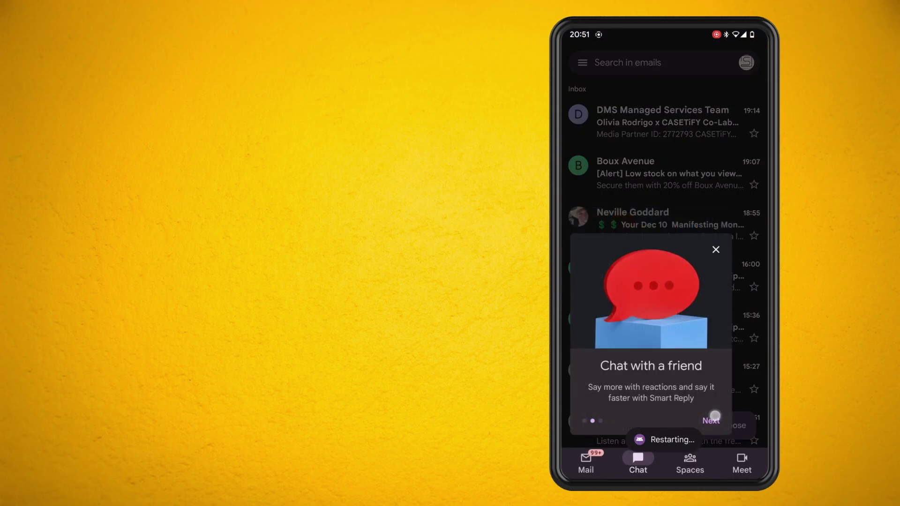
{"action": "left_click", "coordinate": [711, 420]}
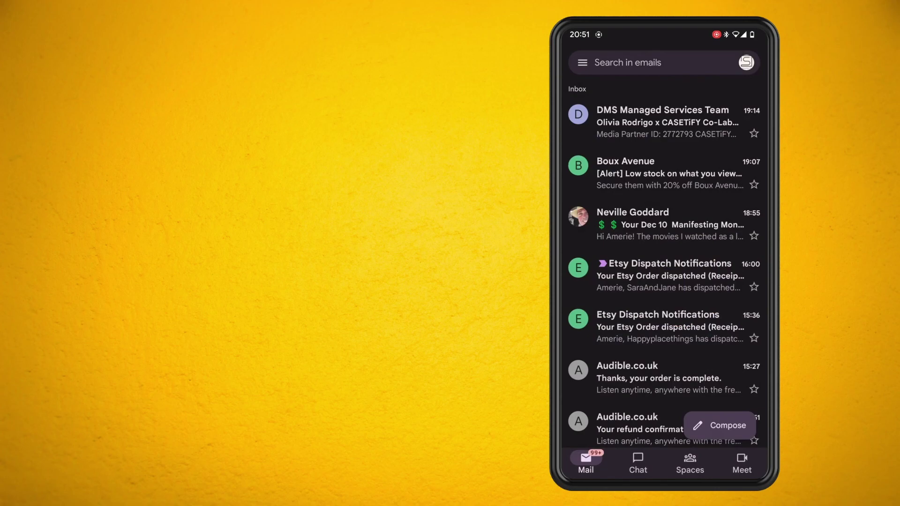
{"action": "left_click", "coordinate": [582, 62]}
{"action": "scroll", "coordinate": [661, 376], "scroll_direction": "down", "scroll_amount": 3}
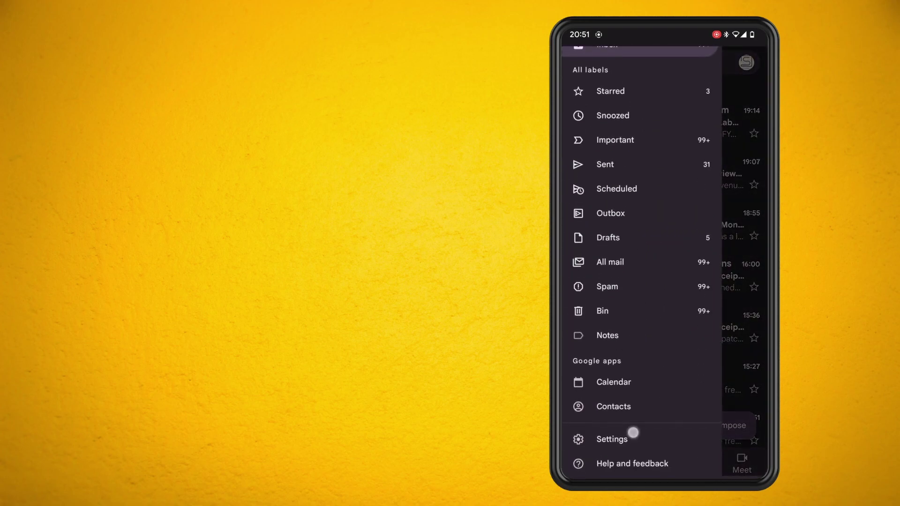
{"action": "left_click", "coordinate": [612, 439]}
- Untick the Meet tab checkbox in the Gmail account's settings
{"action": "left_click", "coordinate": [719, 113]}
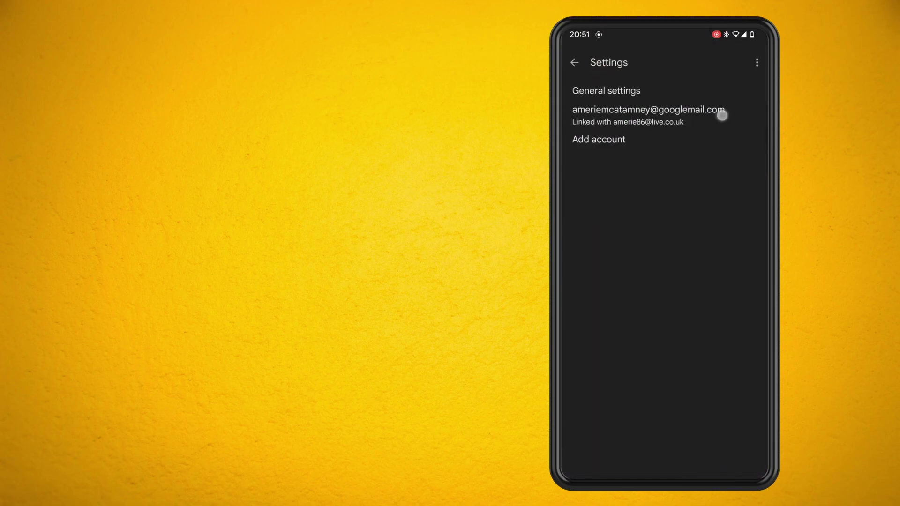
{"action": "scroll", "coordinate": [762, 173], "scroll_direction": "down", "scroll_amount": 4}
{"action": "scroll", "coordinate": [762, 173], "scroll_direction": "down", "scroll_amount": 3}
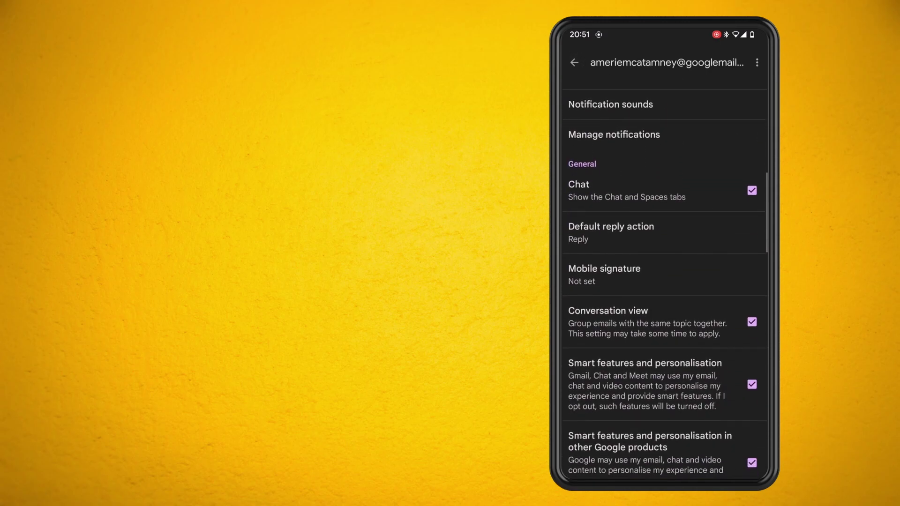
{"action": "scroll", "coordinate": [719, 363], "scroll_direction": "down", "scroll_amount": 5}
{"action": "scroll", "coordinate": [717, 287], "scroll_direction": "down", "scroll_amount": 10}
{"action": "scroll", "coordinate": [716, 287], "scroll_direction": "down", "scroll_amount": 5}
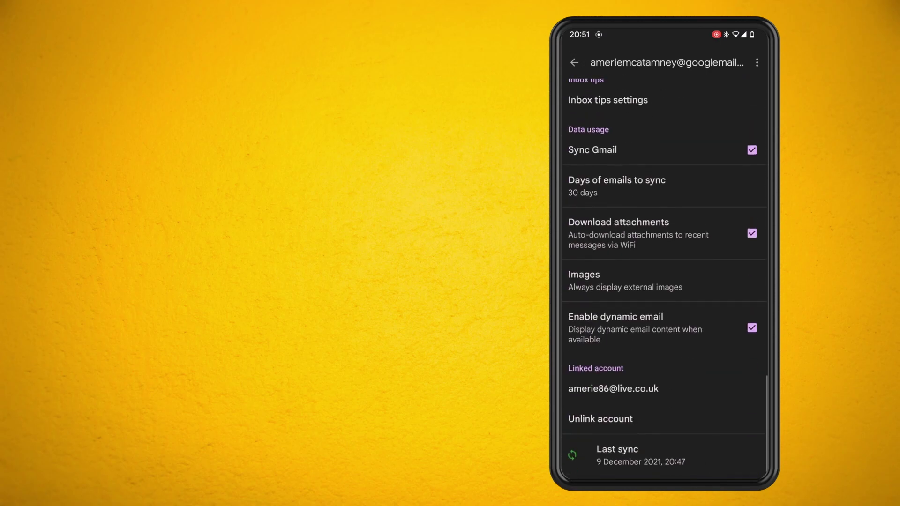
{"action": "left_click_drag", "start_coordinate": [715, 352], "coordinate": [713, 413]}
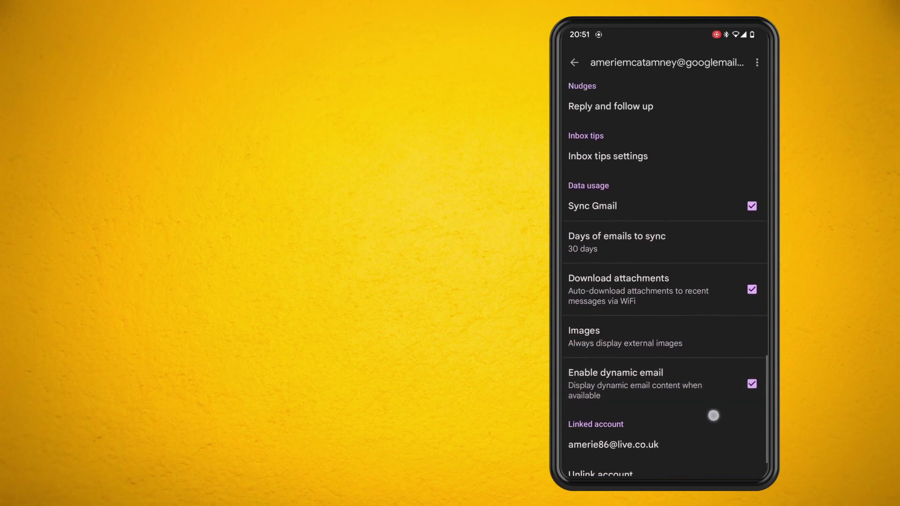
{"action": "left_click_drag", "start_coordinate": [705, 321], "coordinate": [705, 391]}
{"action": "left_click_drag", "start_coordinate": [727, 263], "coordinate": [725, 327]}
{"action": "left_click", "coordinate": [751, 179]}
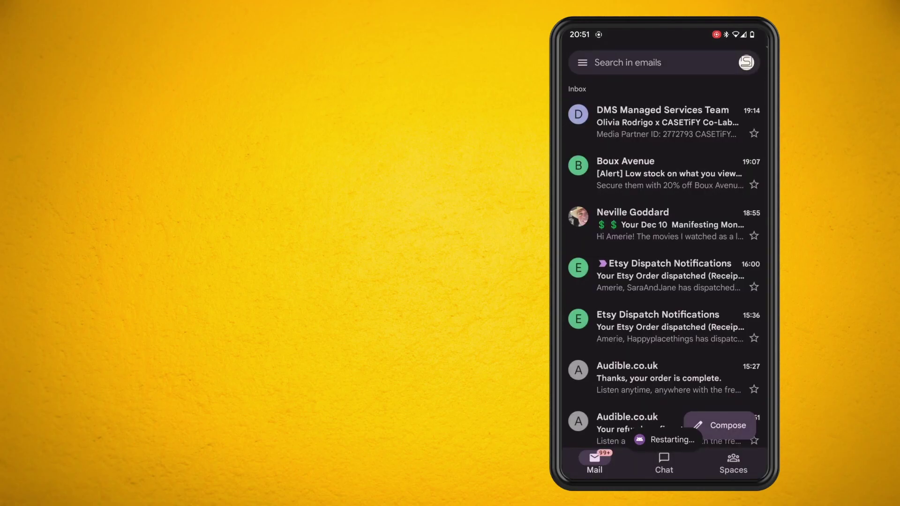
- Reopen the account's settings page through the menu and Settings after Gmail restarts
{"action": "left_click", "coordinate": [582, 62]}
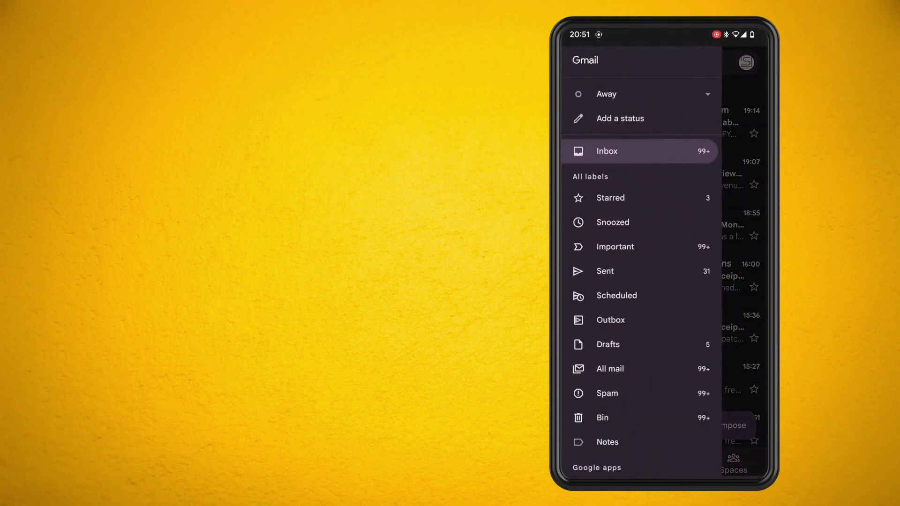
{"action": "left_click_drag", "start_coordinate": [649, 320], "coordinate": [649, 207]}
{"action": "left_click", "coordinate": [611, 436]}
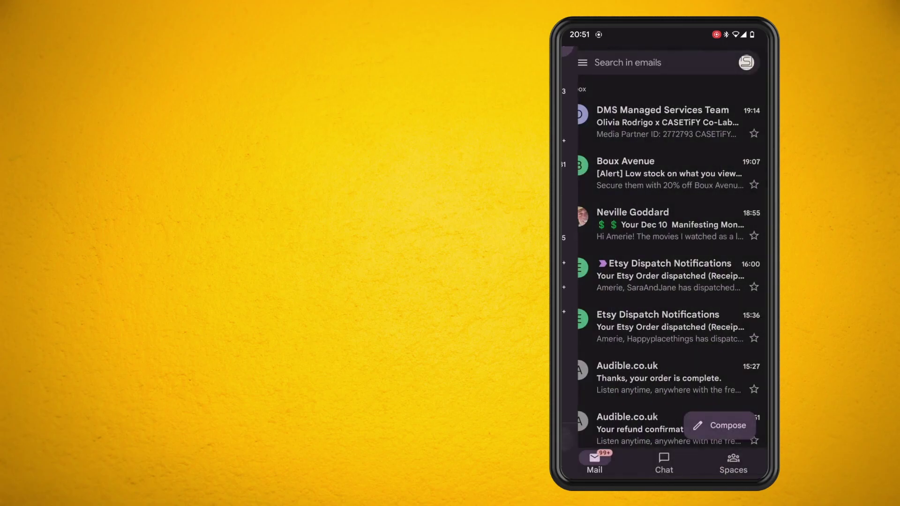
{"action": "left_click", "coordinate": [649, 117]}
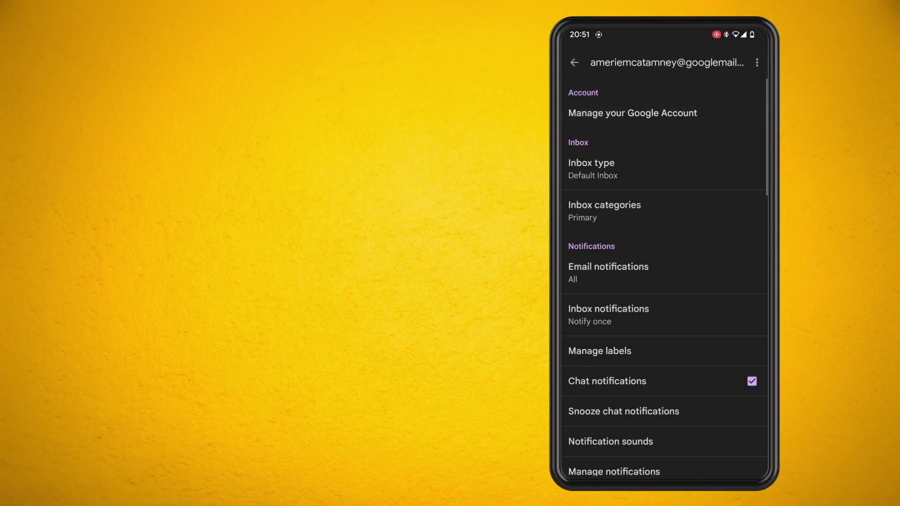
{"action": "left_click_drag", "start_coordinate": [713, 369], "coordinate": [712, 261]}
- Untick the Chat option under General to hide the Chat and Spaces tabs
{"action": "left_click", "coordinate": [752, 317]}
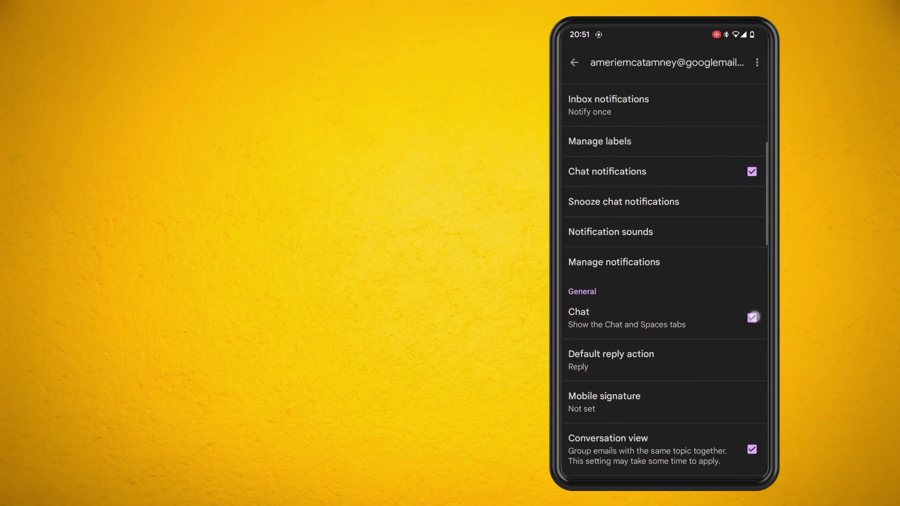